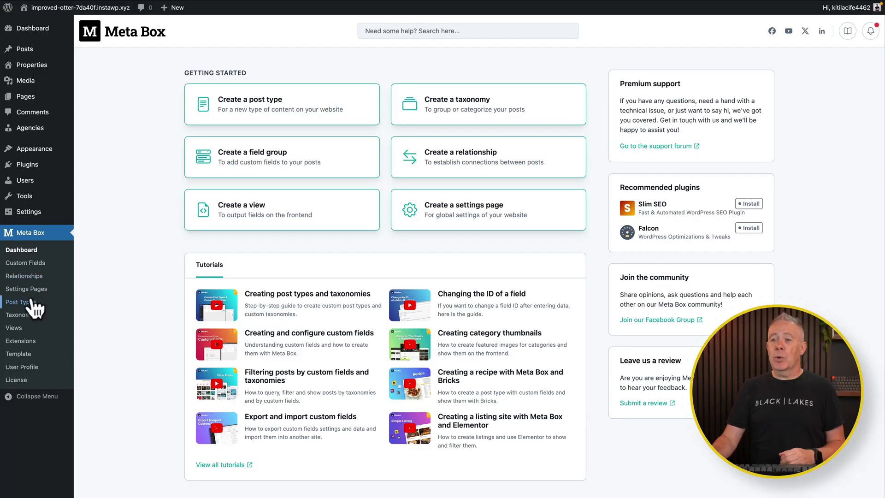
# Go to Meta Box's Post Types list, which shows the Agency and Property post types
pyautogui.click(28, 302)
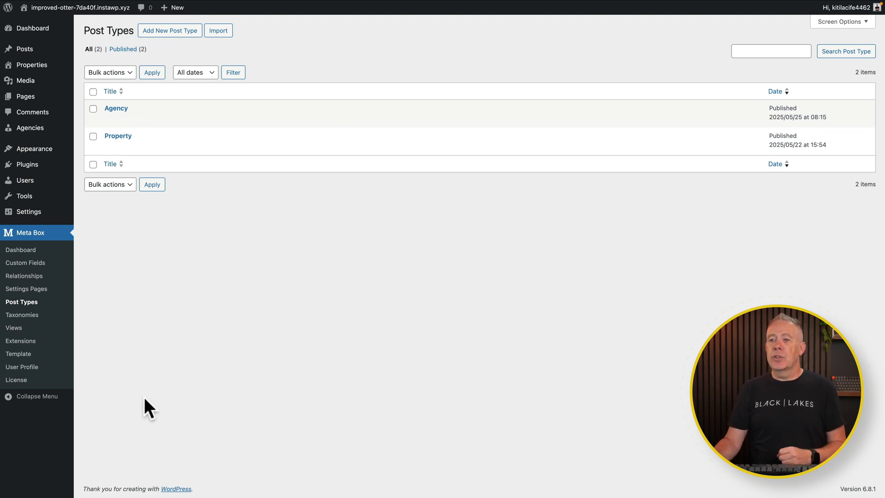
# From the Custom Fields list, create a new untitled field group
pyautogui.click(21, 263)
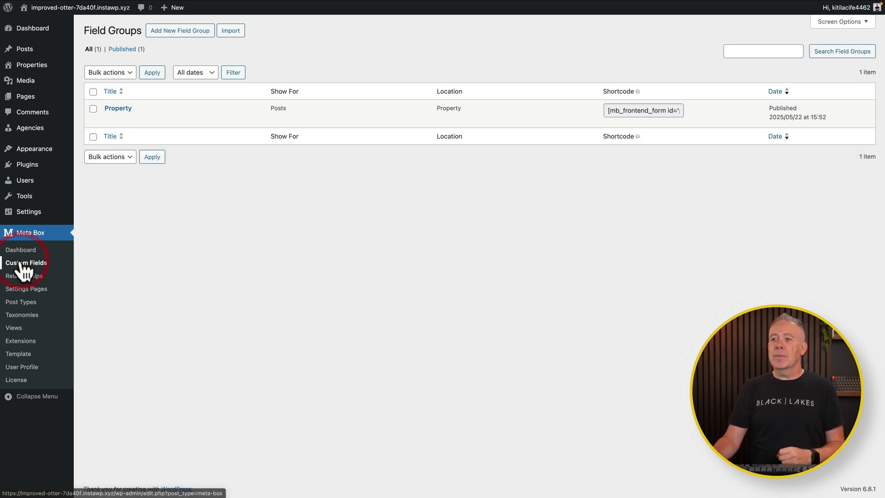
pyautogui.click(179, 31)
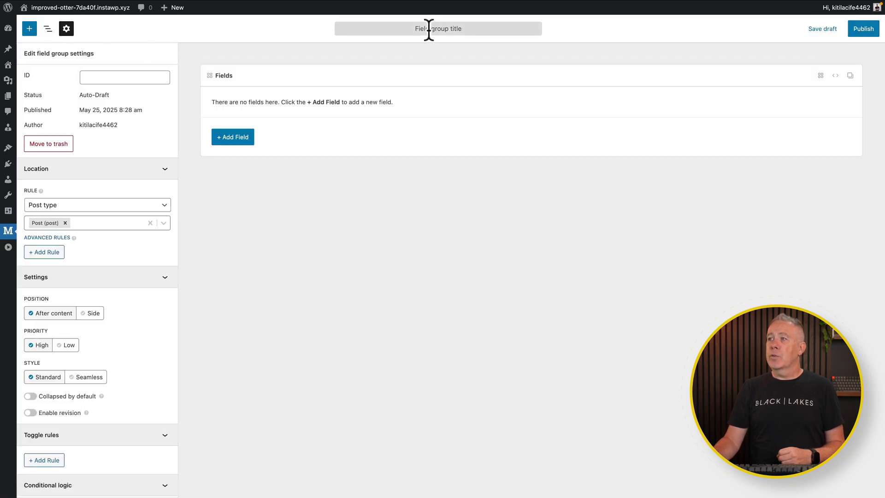
# Enter 'Additional Agency Details' as the field group title
pyautogui.click(428, 28)
pyautogui.write('Additional Agency Details')
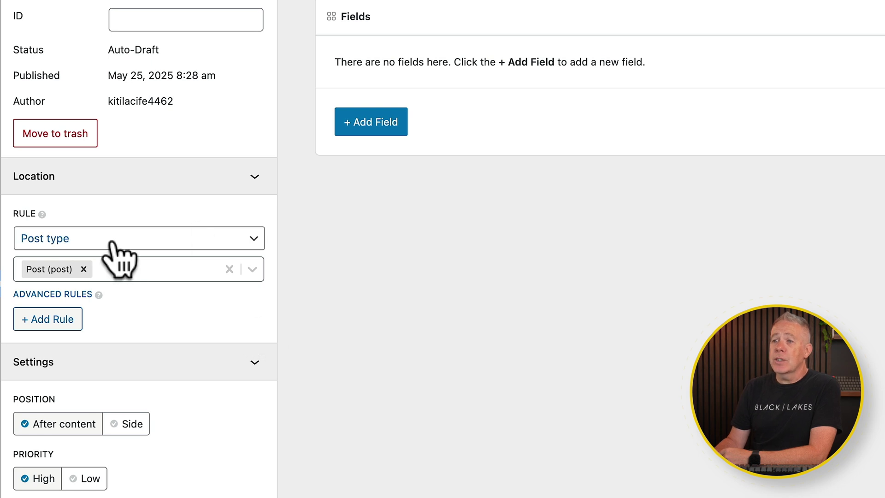
pyautogui.click(182, 237)
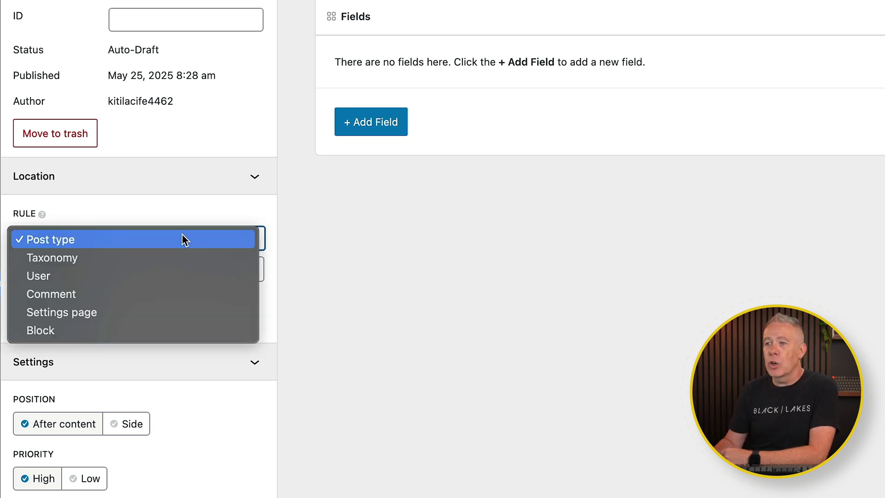
# Set the Post type location rule to Agency (agency) instead of Post
pyautogui.click(203, 200)
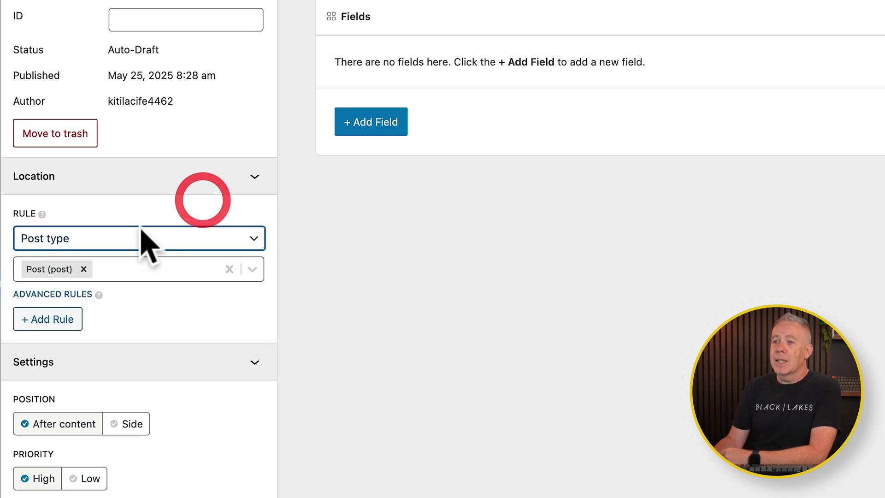
pyautogui.click(84, 270)
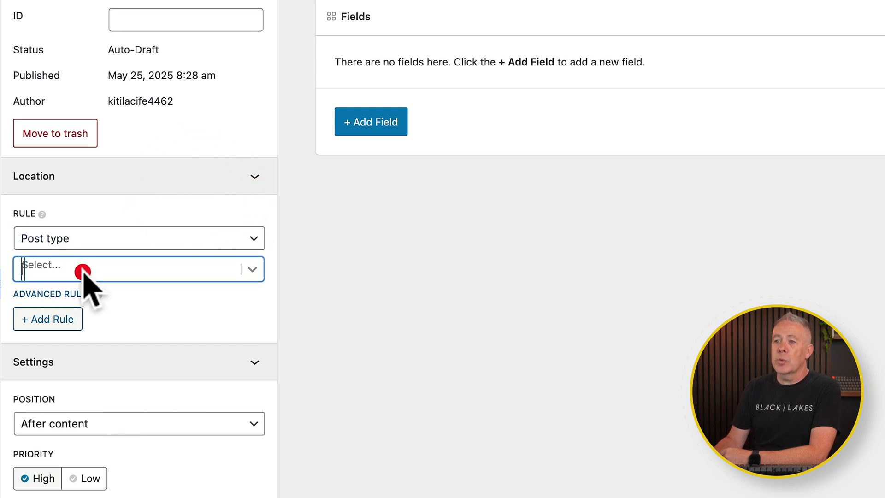
pyautogui.click(257, 270)
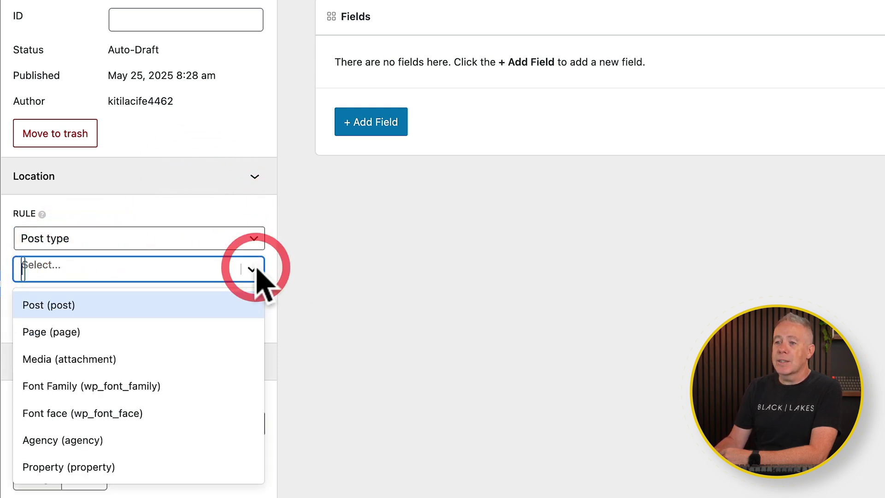
pyautogui.click(103, 444)
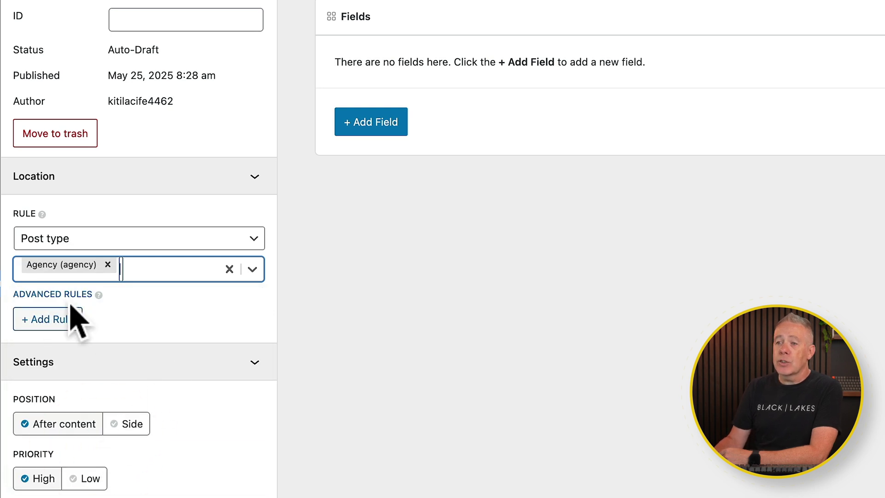
pyautogui.scroll(-3, 210, 494)
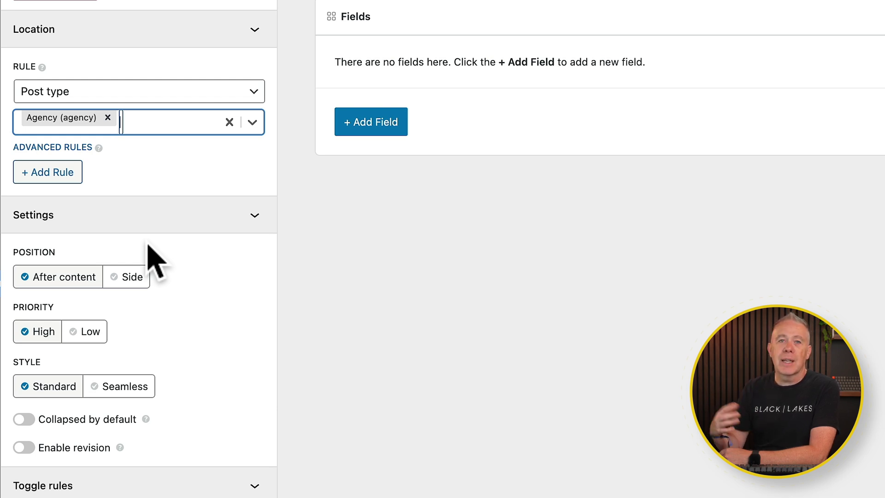
pyautogui.scroll(-4, 149, 249)
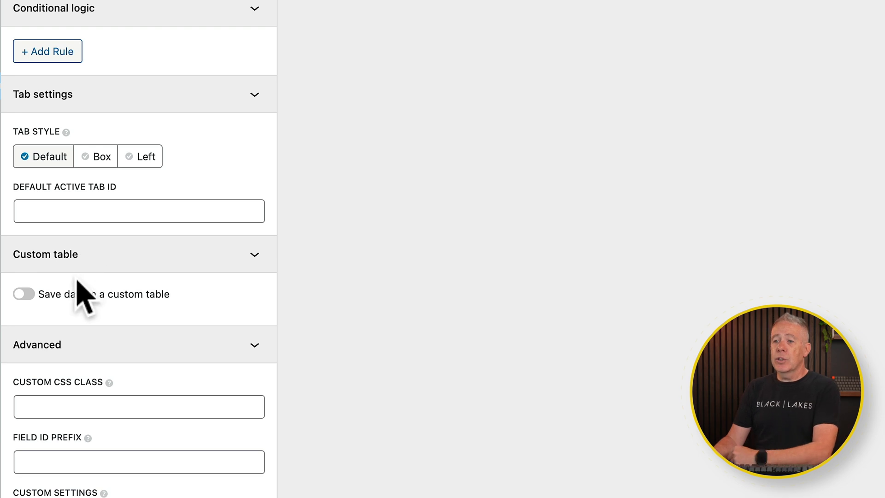
# Turn on Save data in a custom table, Auto create table and Include prefix
pyautogui.click(23, 295)
pyautogui.scroll(-1, 184, 307)
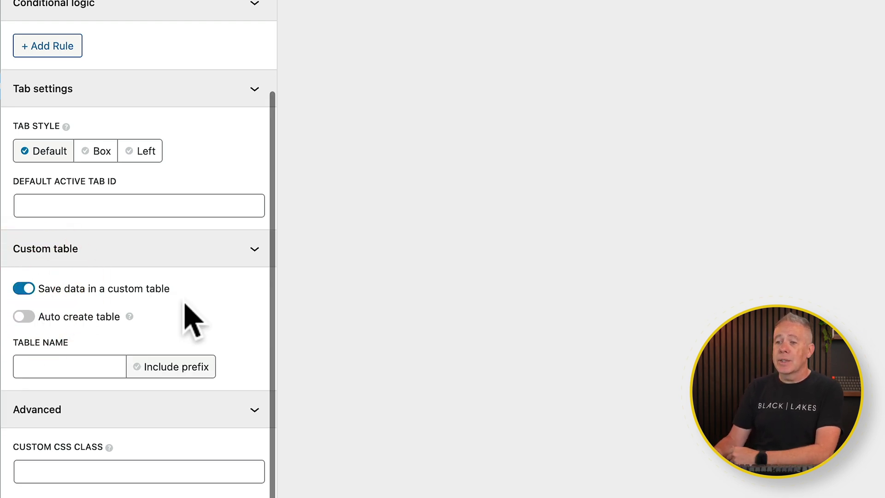
pyautogui.scroll(-2, 185, 304)
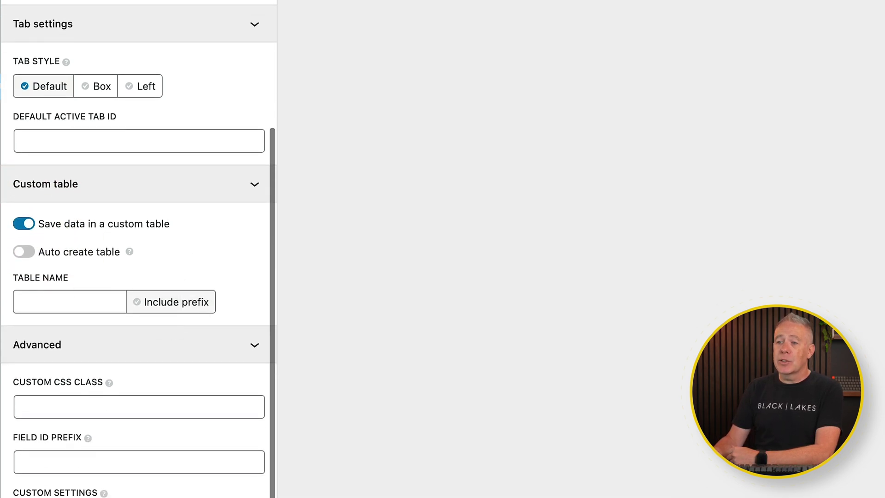
pyautogui.click(24, 252)
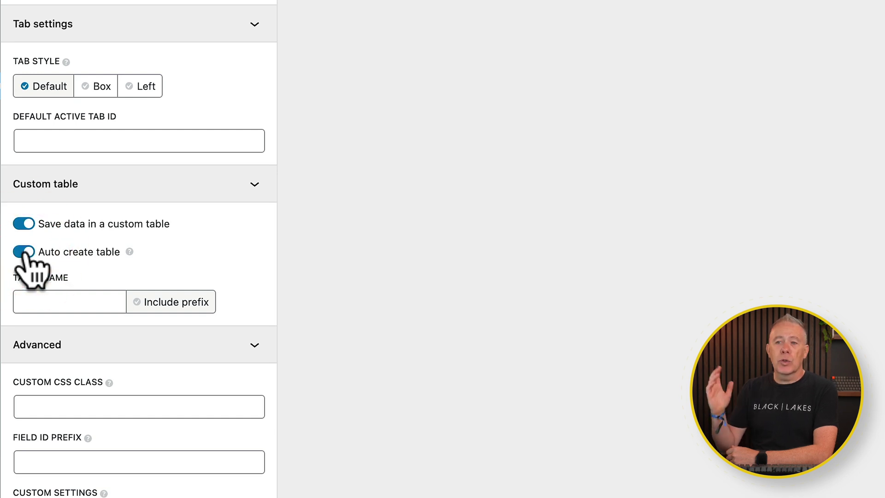
pyautogui.click(177, 300)
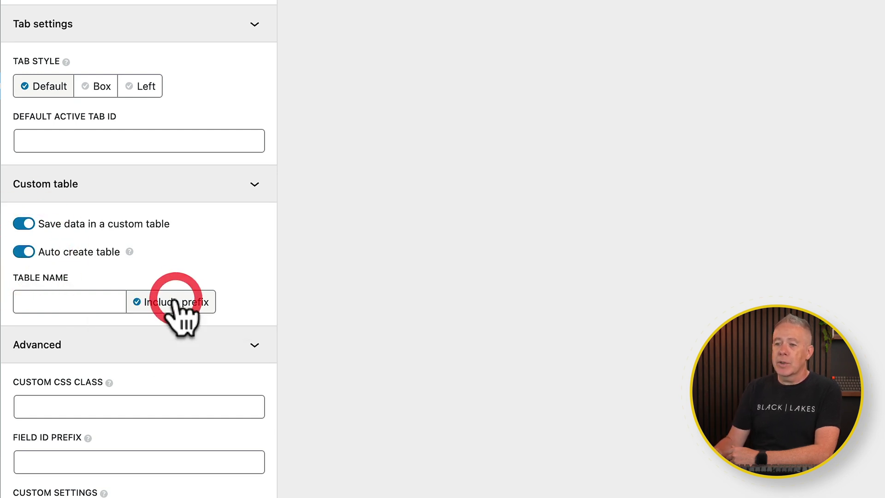
pyautogui.click(42, 298)
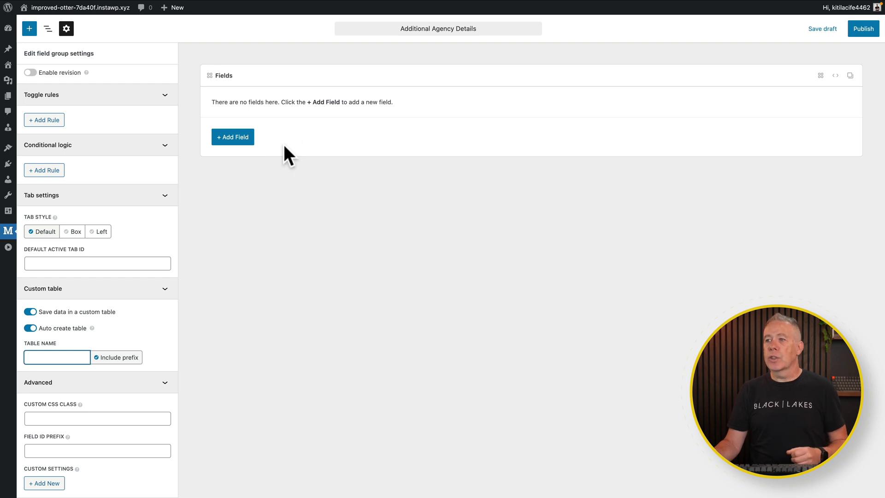
# Add a Text field from the side field-types panel
pyautogui.click(241, 139)
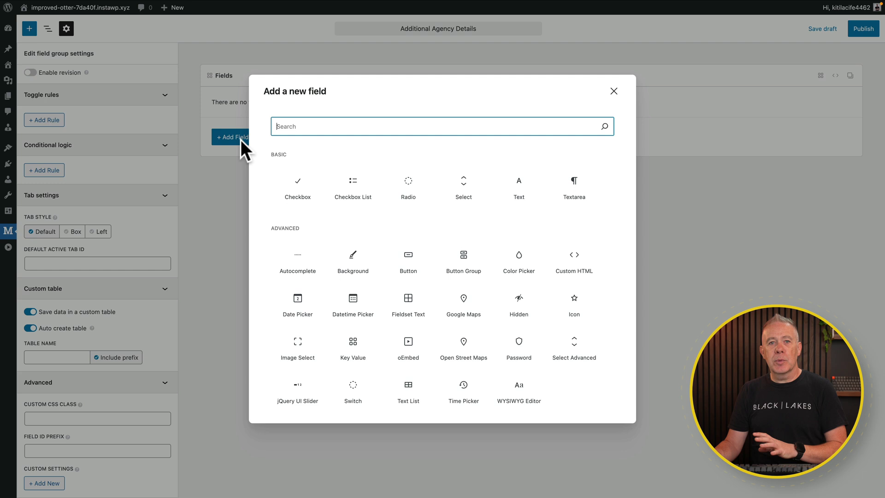
pyautogui.click(614, 91)
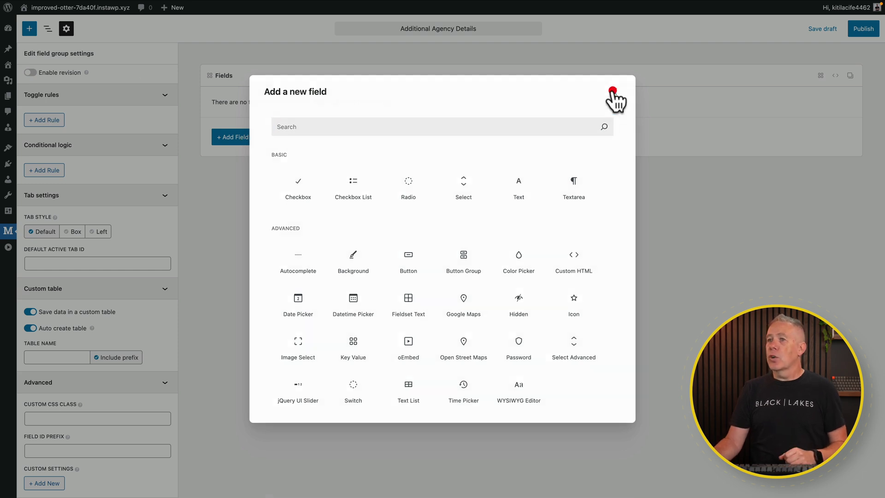
pyautogui.click(29, 29)
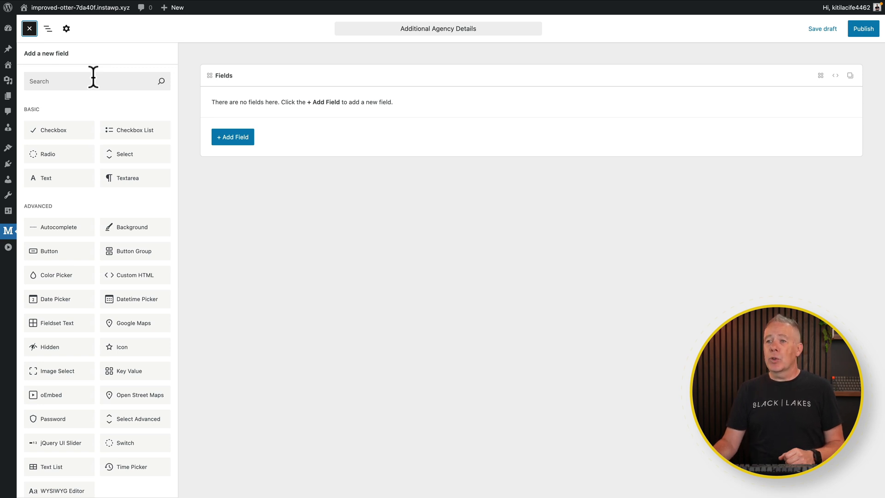
pyautogui.click(65, 181)
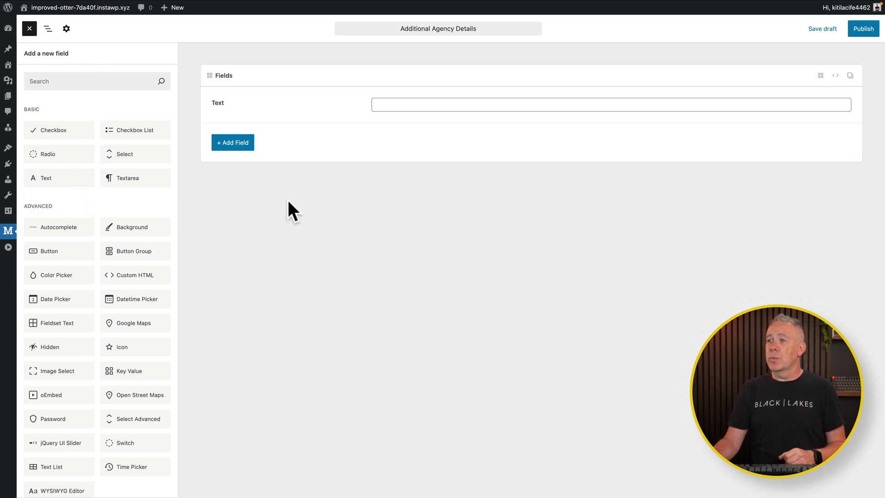
# Make the new Text field required
pyautogui.click(351, 104)
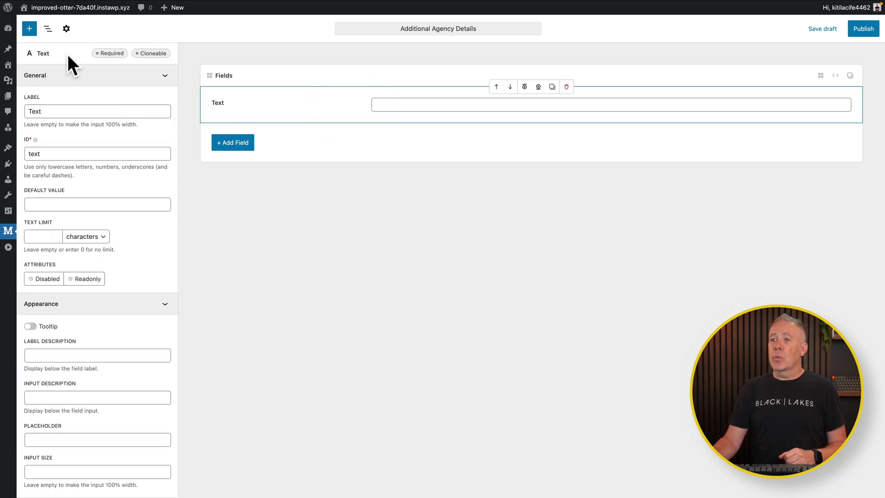
pyautogui.click(115, 54)
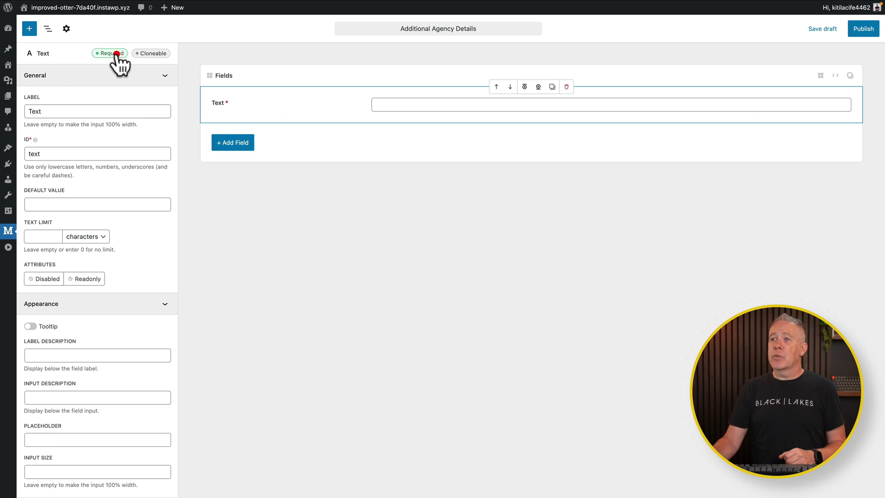
pyautogui.click(158, 54)
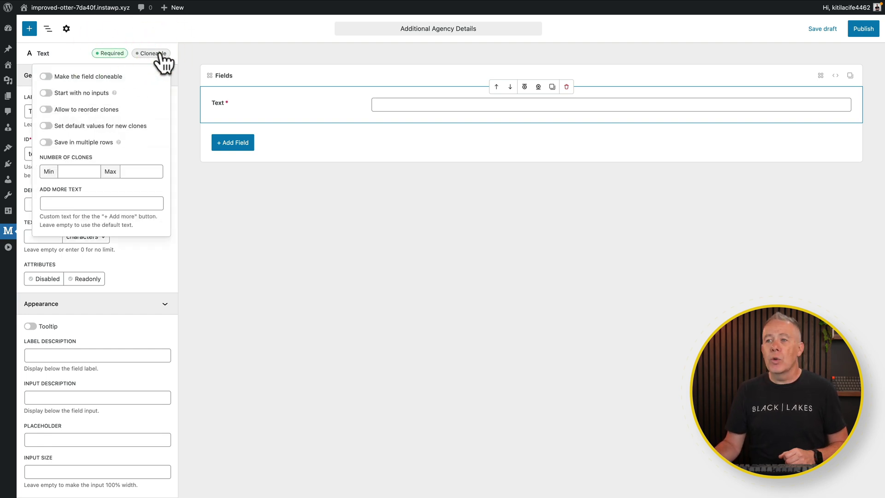
pyautogui.click(48, 56)
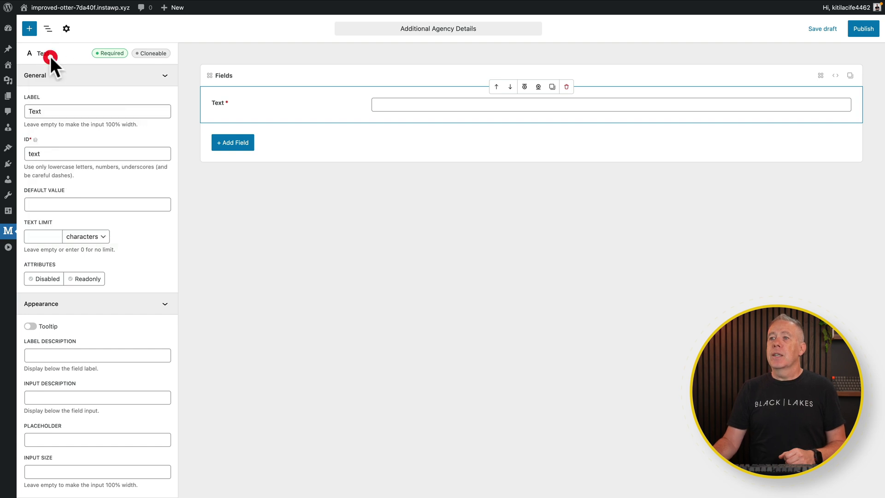
# Relabel the Text field 'Name', giving it the ID 'name'
pyautogui.click(224, 102)
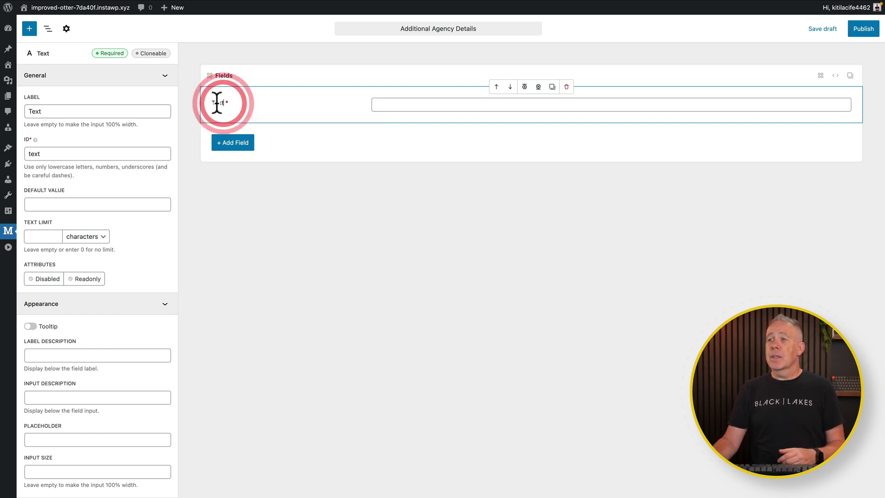
pyautogui.write('Name')
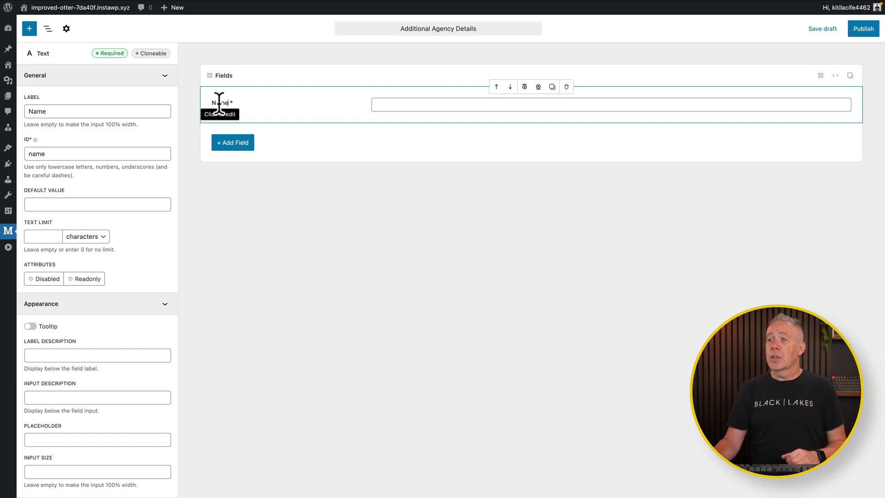
pyautogui.click(67, 109)
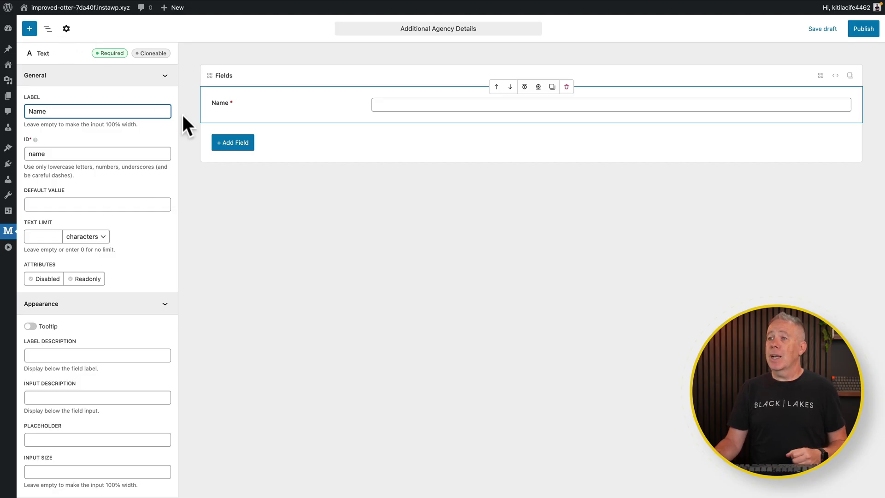
pyautogui.click(223, 141)
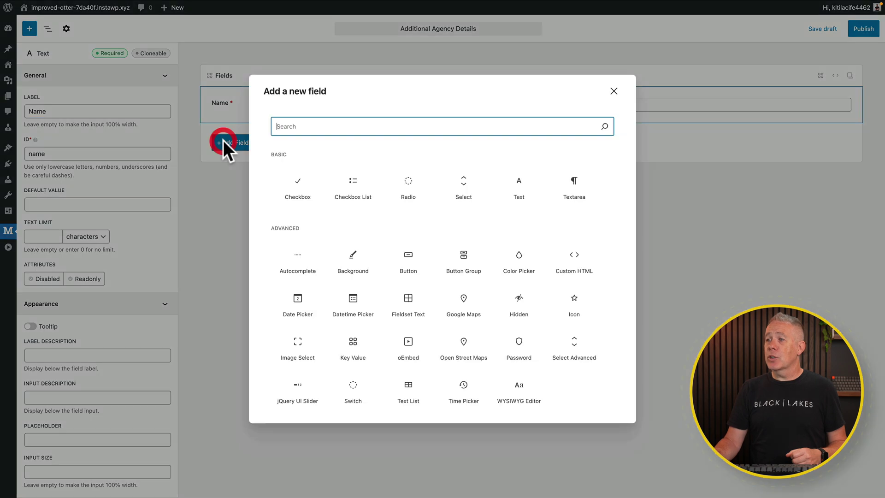
# Add a WYSIWYG Editor field labelled 'Short Description' (ID short_description)
pyautogui.click(298, 131)
pyautogui.write('wys')
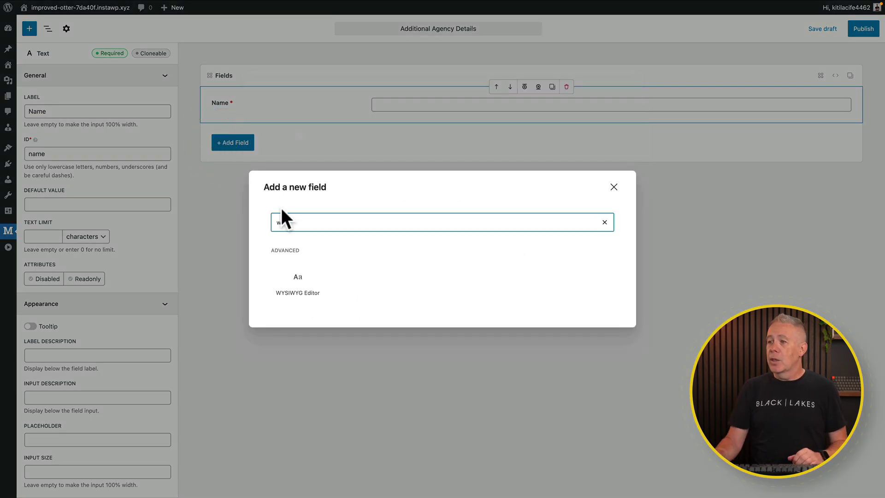
pyautogui.click(289, 276)
pyautogui.click(224, 141)
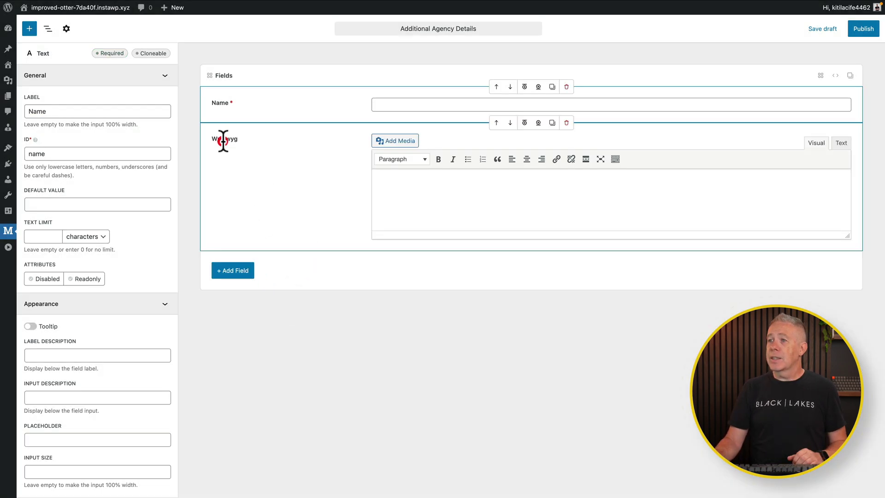
pyautogui.doubleClick(224, 140)
pyautogui.write('Short Description')
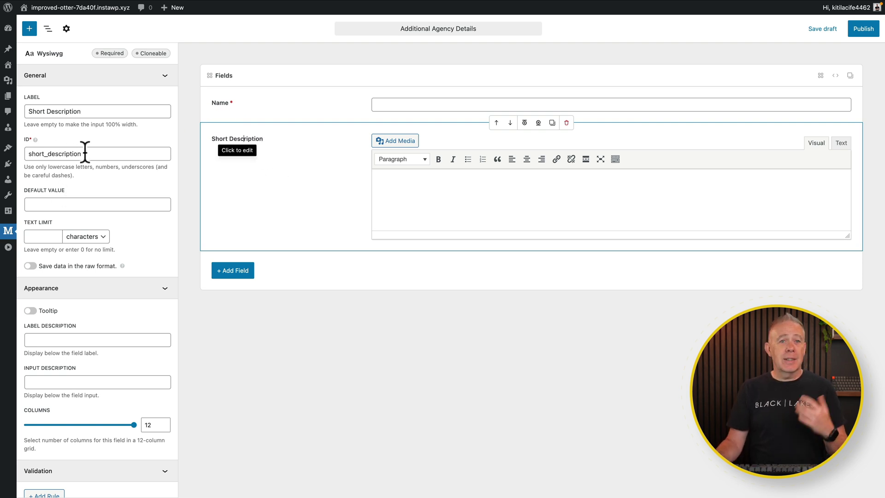
pyautogui.click(299, 168)
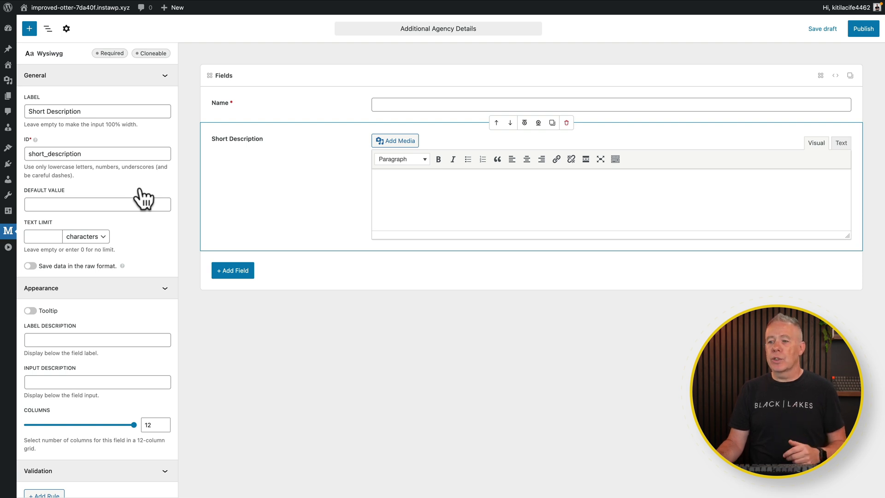
# Enable 'Show as an admin column' on the Name field, positioned After title
pyautogui.scroll(-5, 143, 198)
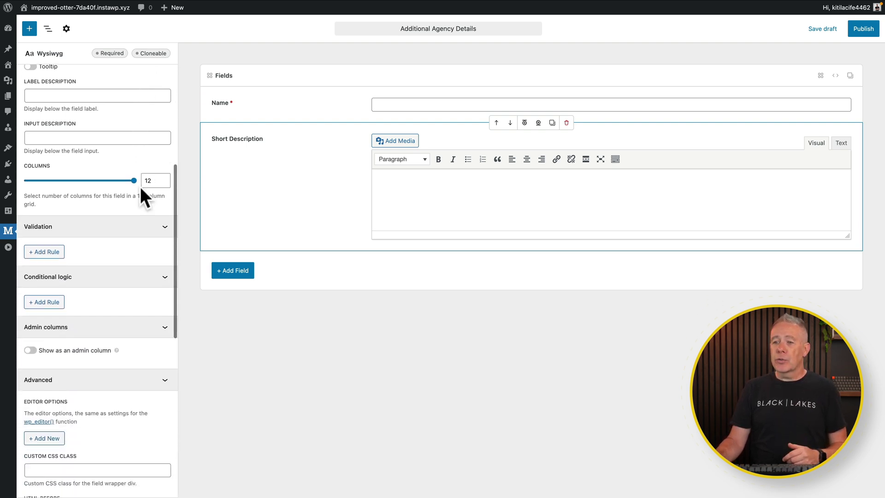
pyautogui.scroll(-2, 140, 186)
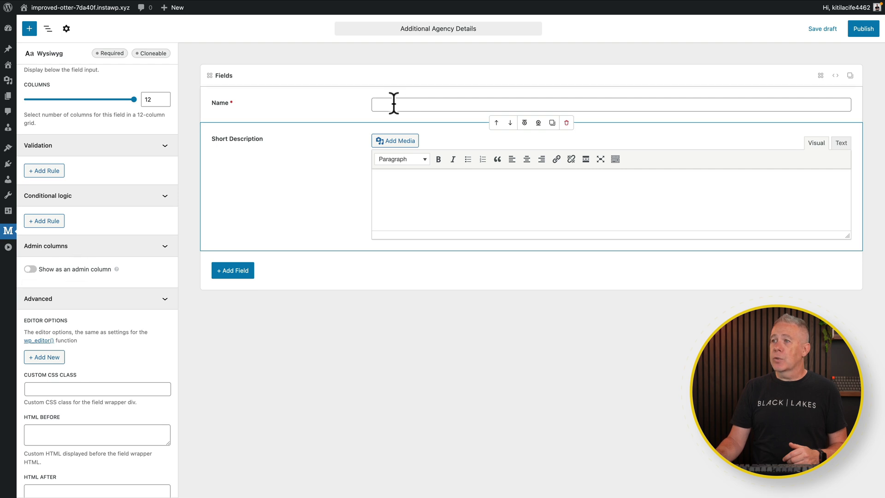
pyautogui.click(230, 106)
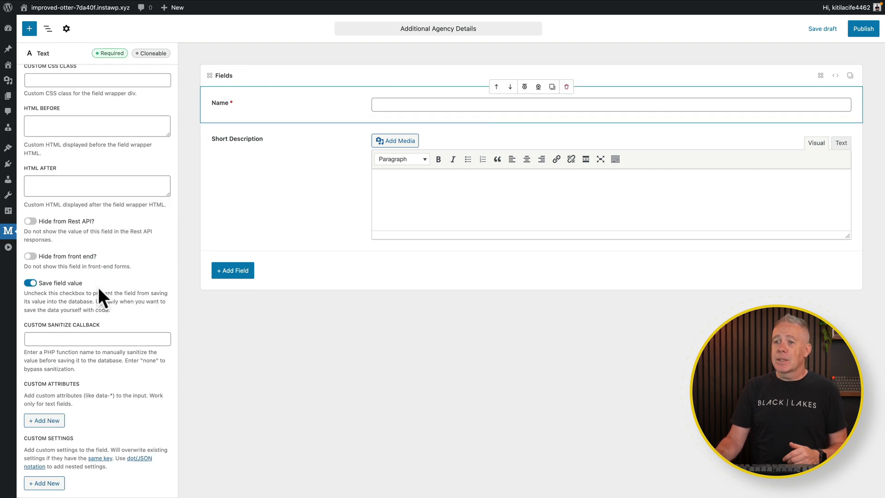
pyautogui.scroll(10, 99, 290)
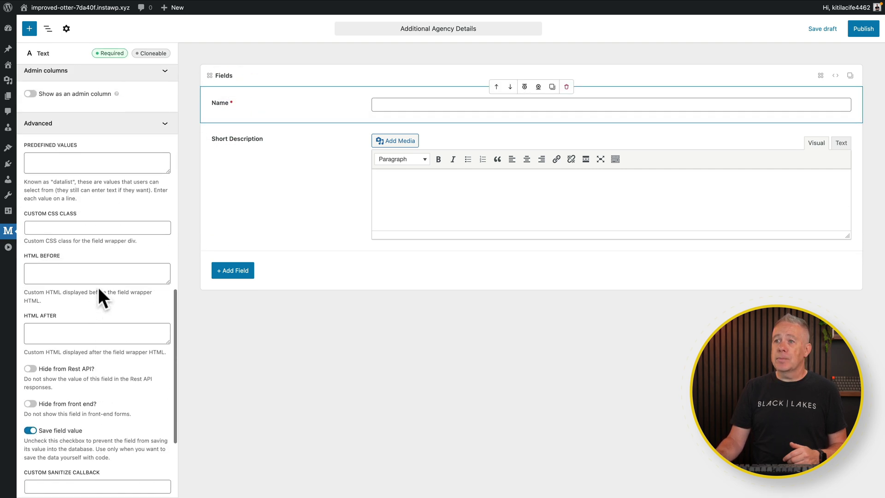
pyautogui.scroll(1, 98, 287)
pyautogui.click(31, 218)
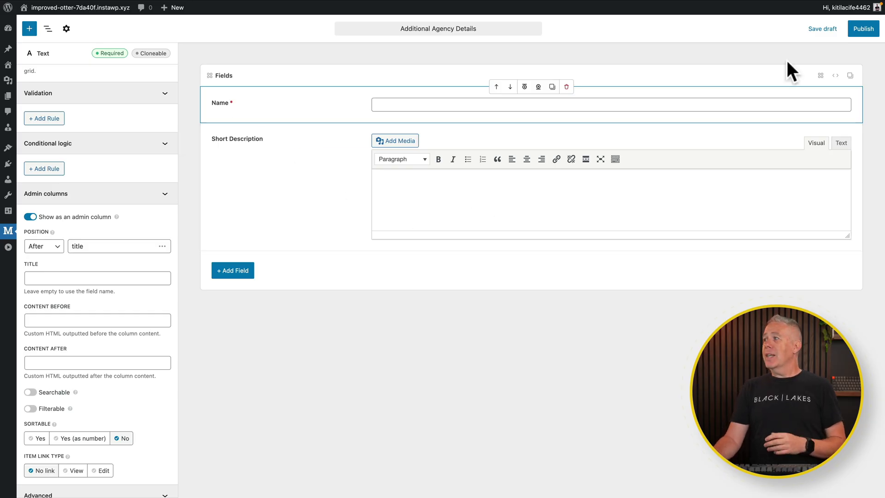
# Publish the field group with its Name and Short Description fields
pyautogui.click(867, 29)
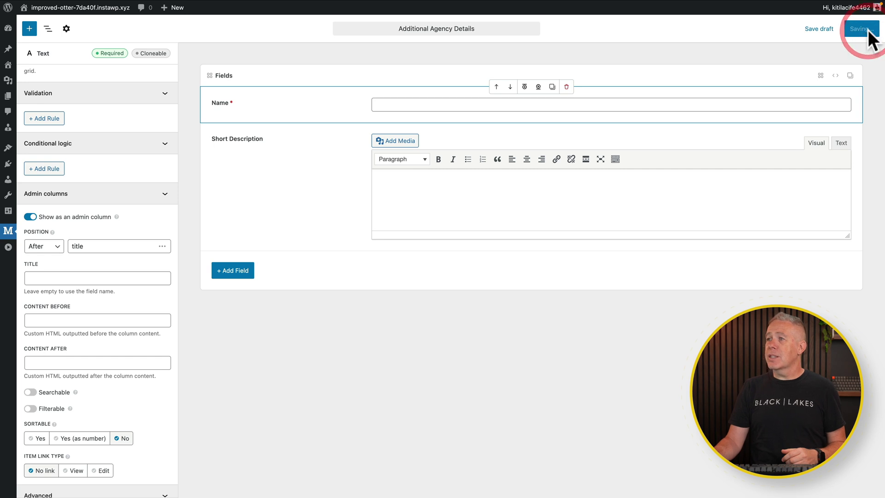